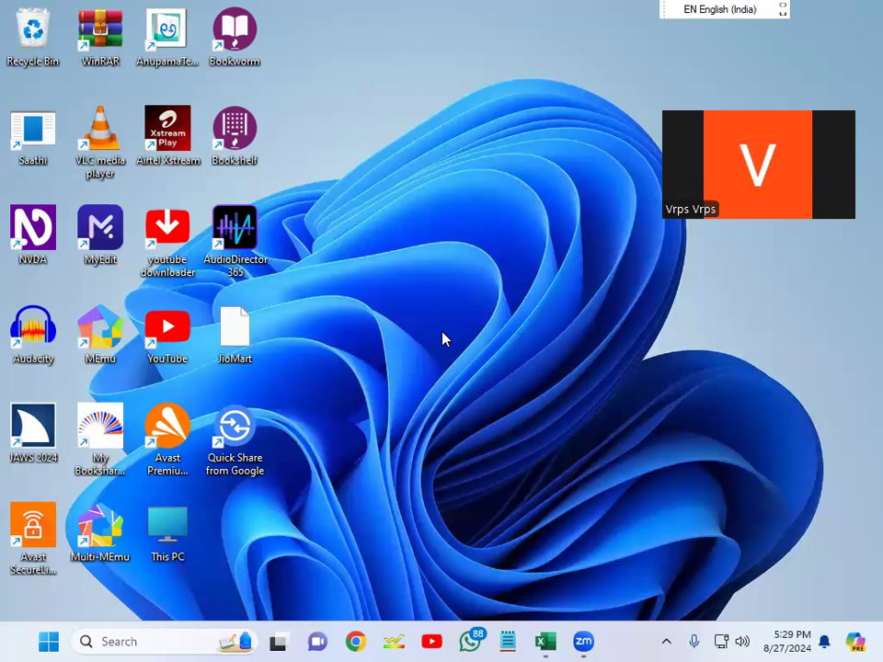
- Switch back to the Book1 workbook with the student marks table using Alt+Tab
{"action": "key", "text": "alt+Tab"}
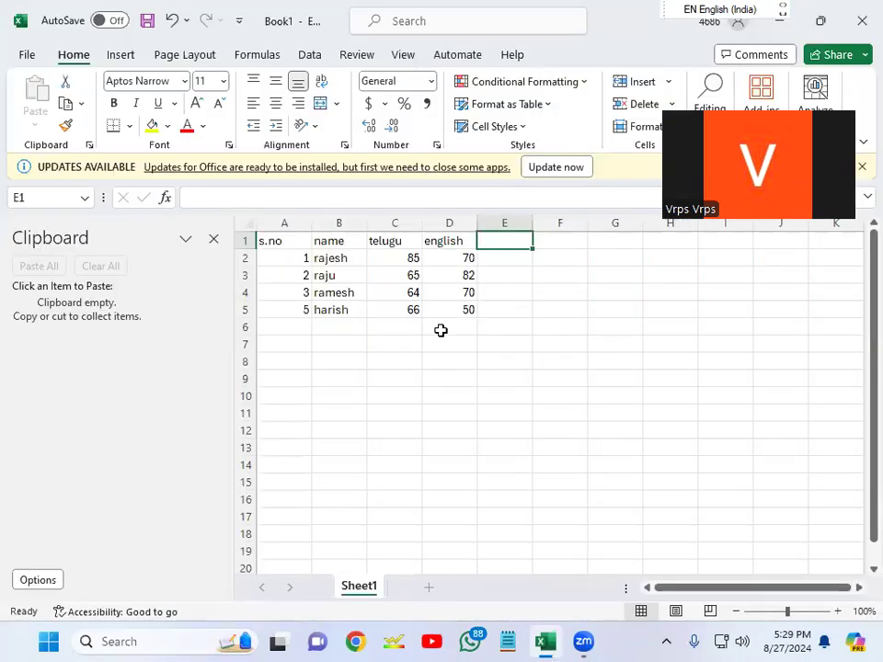
{"action": "key", "text": "ctrl+Home"}
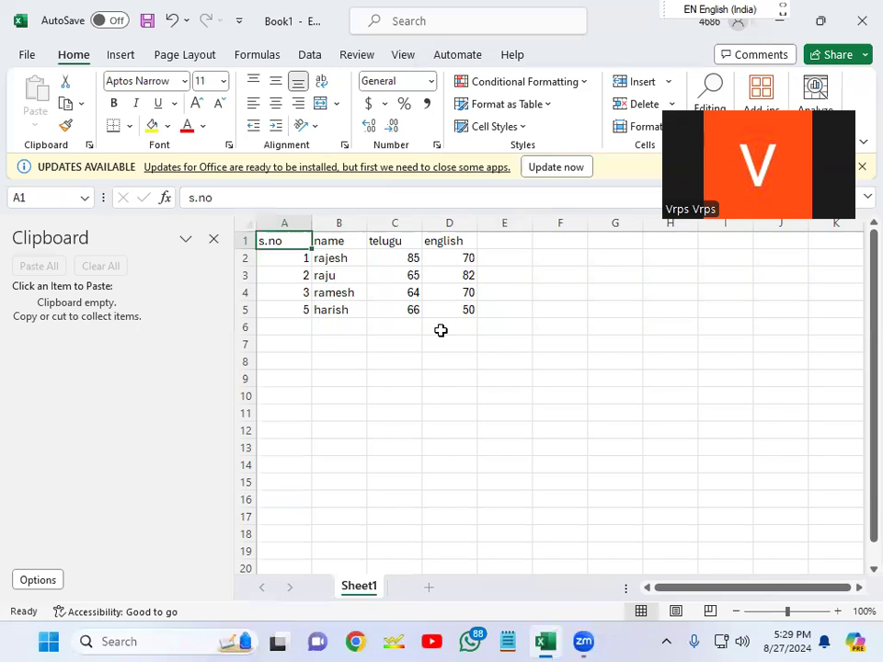
{"action": "key", "text": "Right"}
{"action": "key", "text": "Right"}
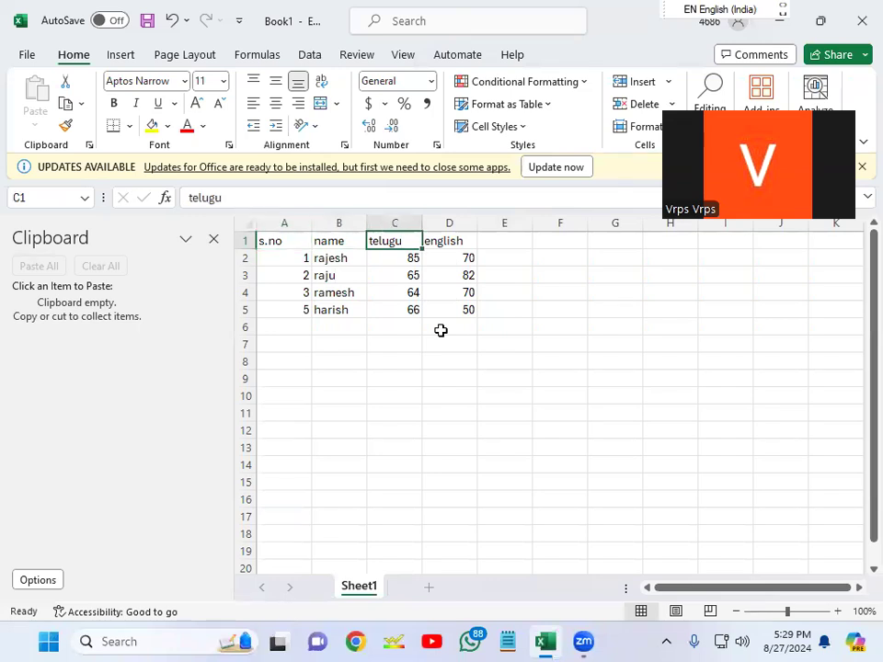
{"action": "key", "text": "Right"}
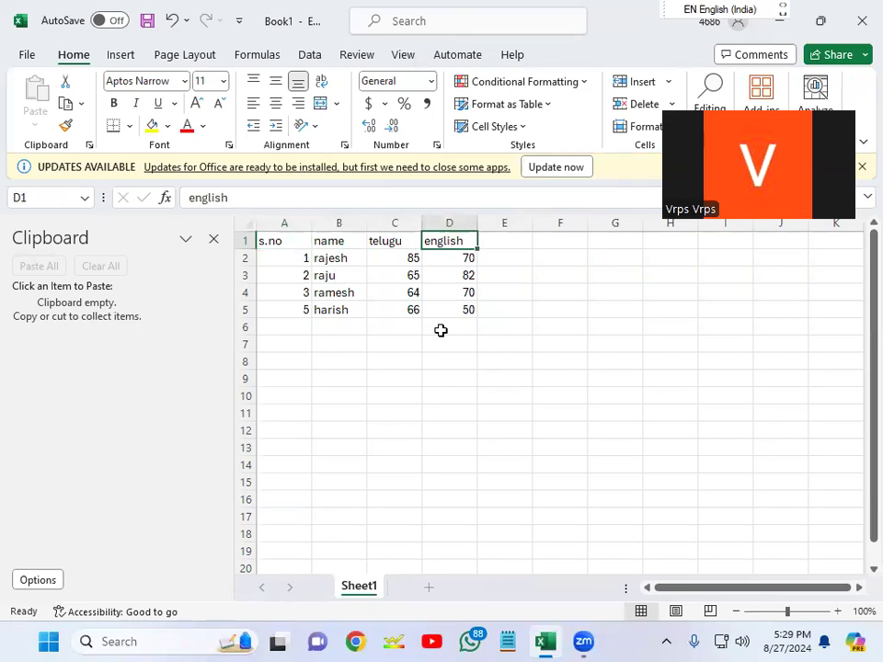
{"action": "key", "text": "Left"}
{"action": "key", "text": "Left"}
{"action": "key", "text": "Left"}
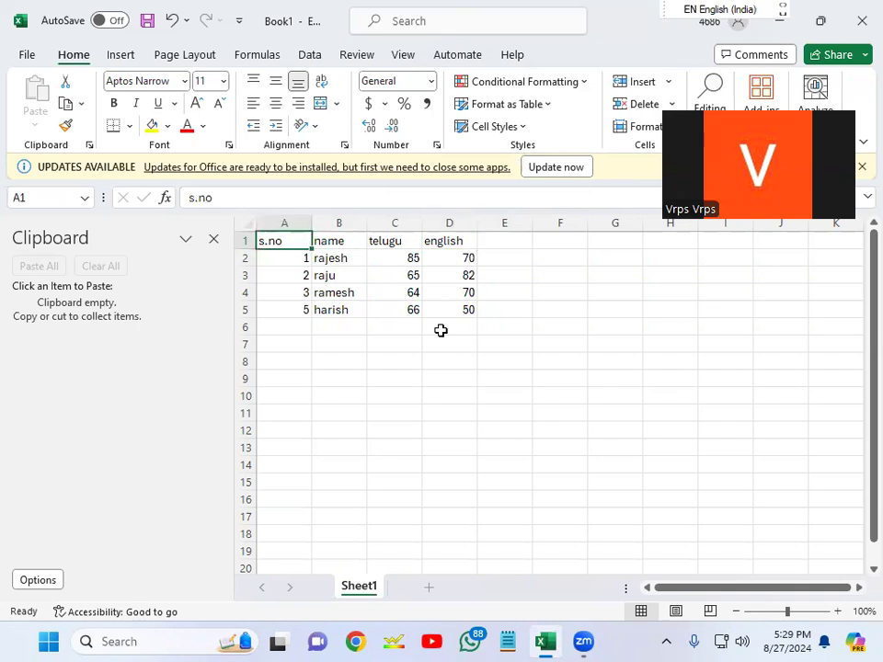
{"action": "key", "text": "Down"}
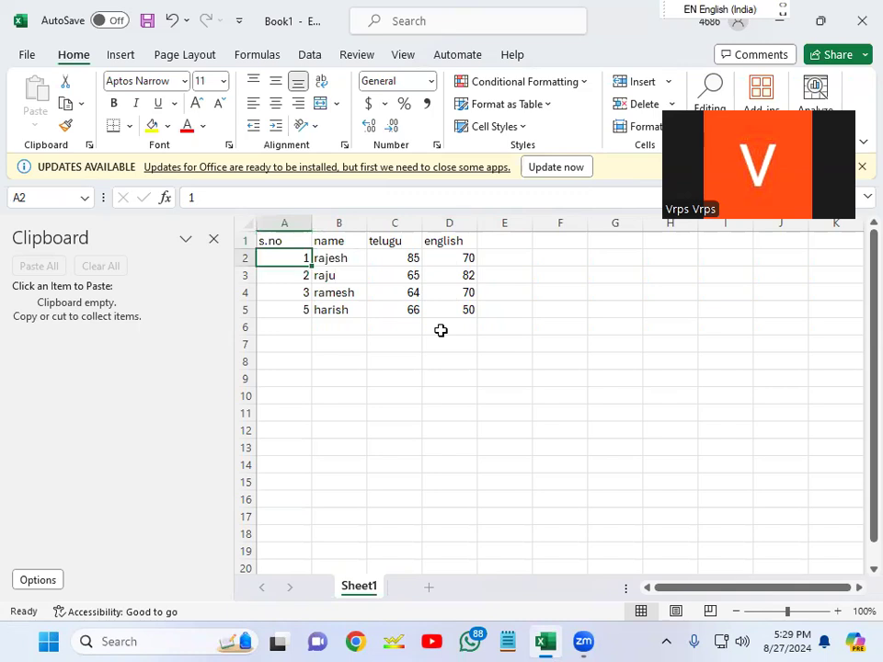
{"action": "key", "text": "Right"}
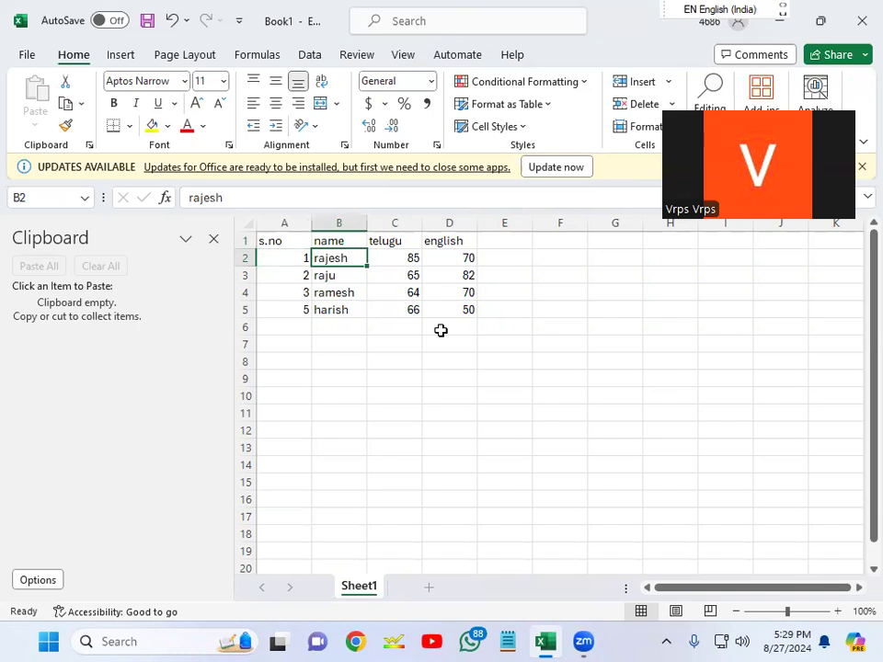
{"action": "key", "text": "Right"}
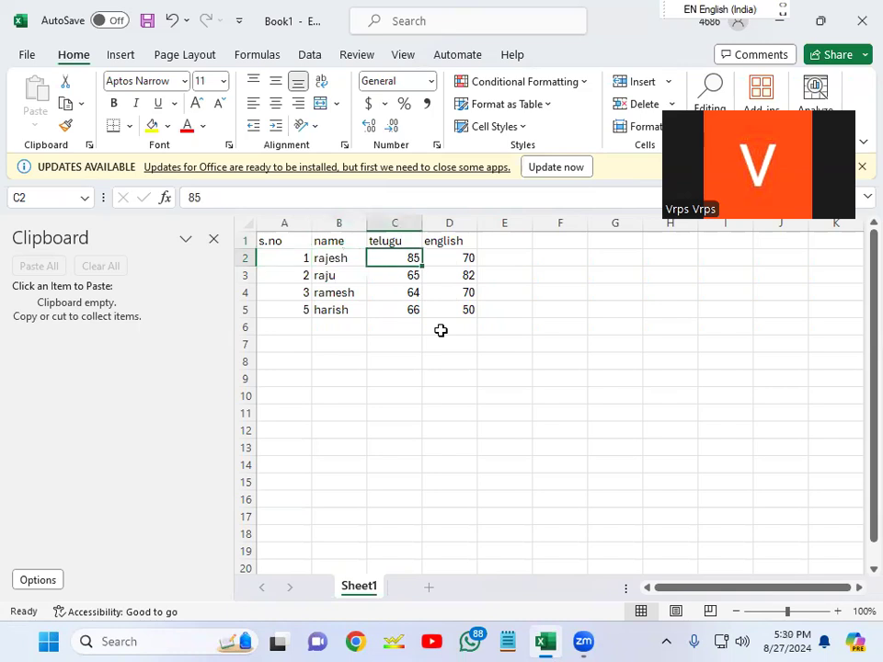
{"action": "key", "text": "Right"}
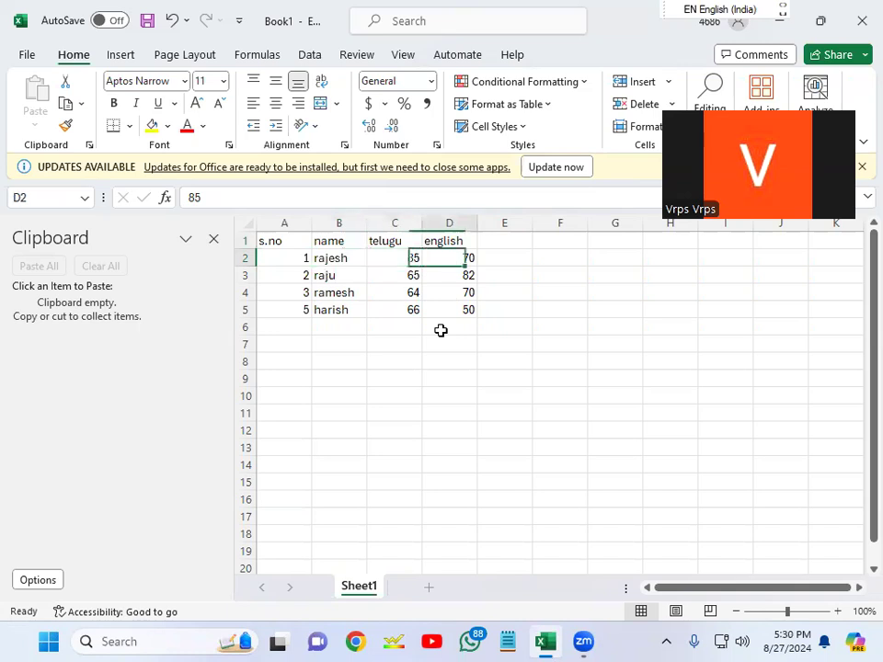
{"action": "key", "text": "Left"}
{"action": "key", "text": "Right"}
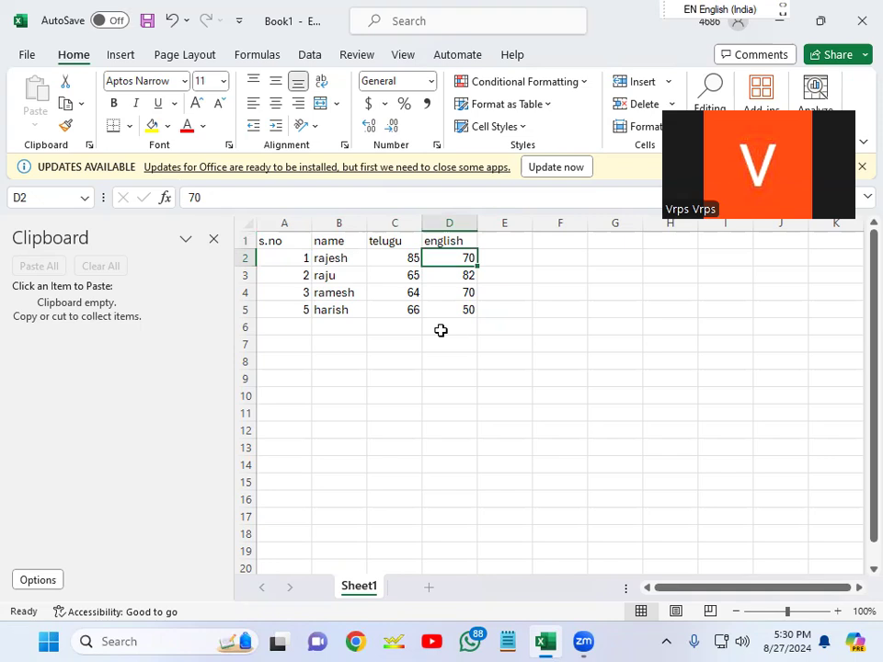
{"action": "key", "text": "ctrl+Home"}
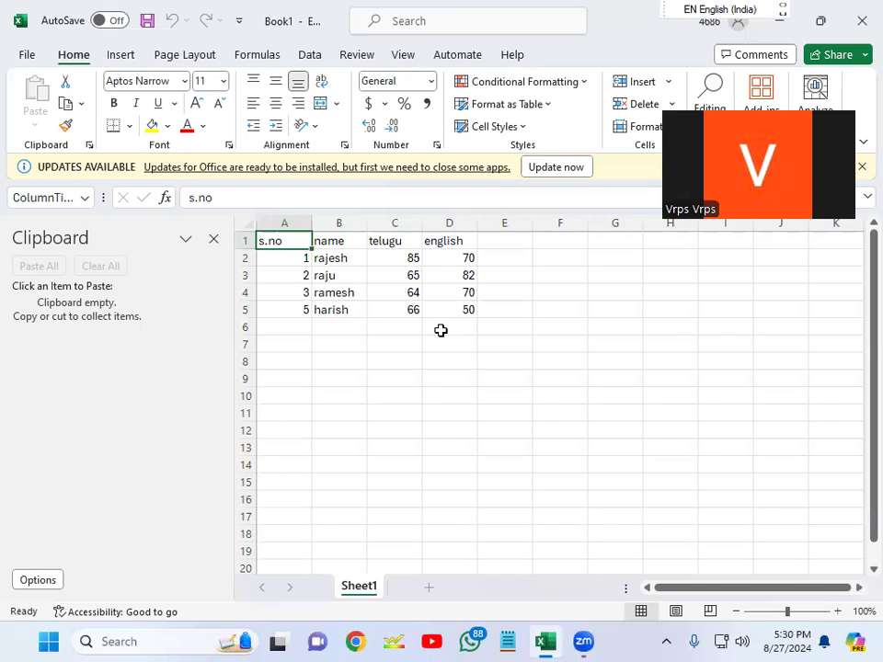
{"action": "key", "text": "Down"}
{"action": "key", "text": "Down"}
{"action": "key", "text": "Up"}
{"action": "key", "text": "Right"}
{"action": "key", "text": "Left"}
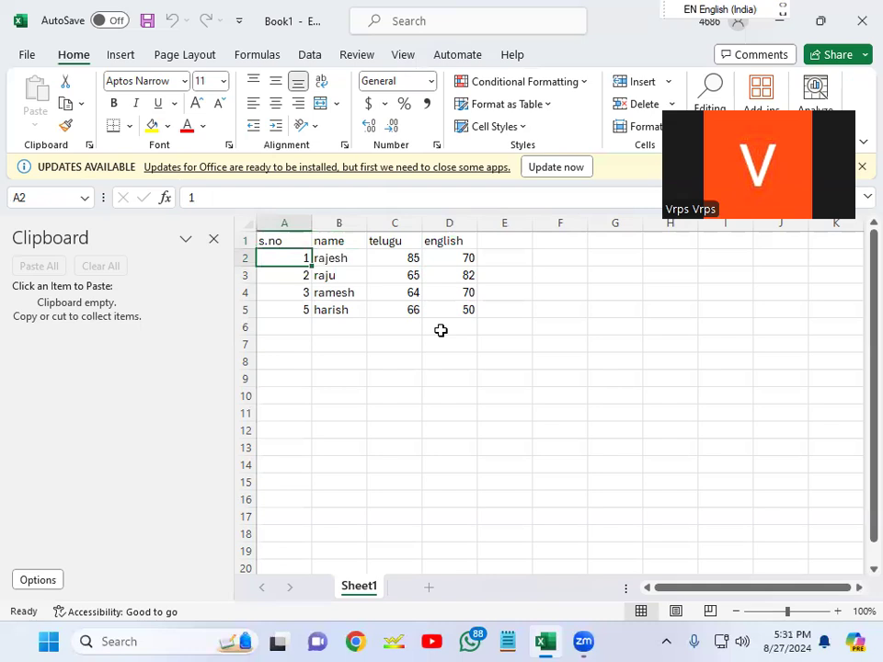
{"action": "key", "text": "Right"}
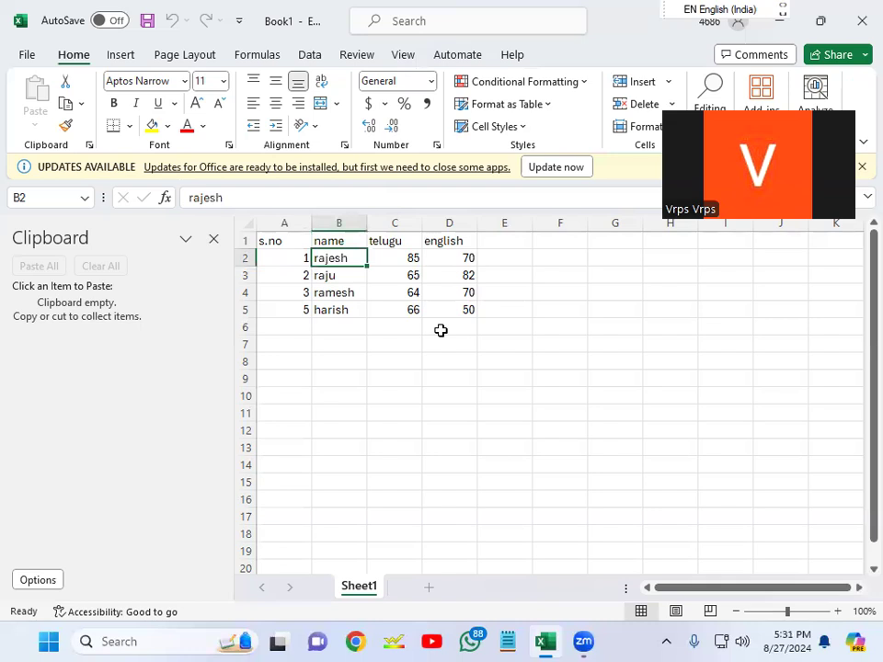
{"action": "key", "text": "Right"}
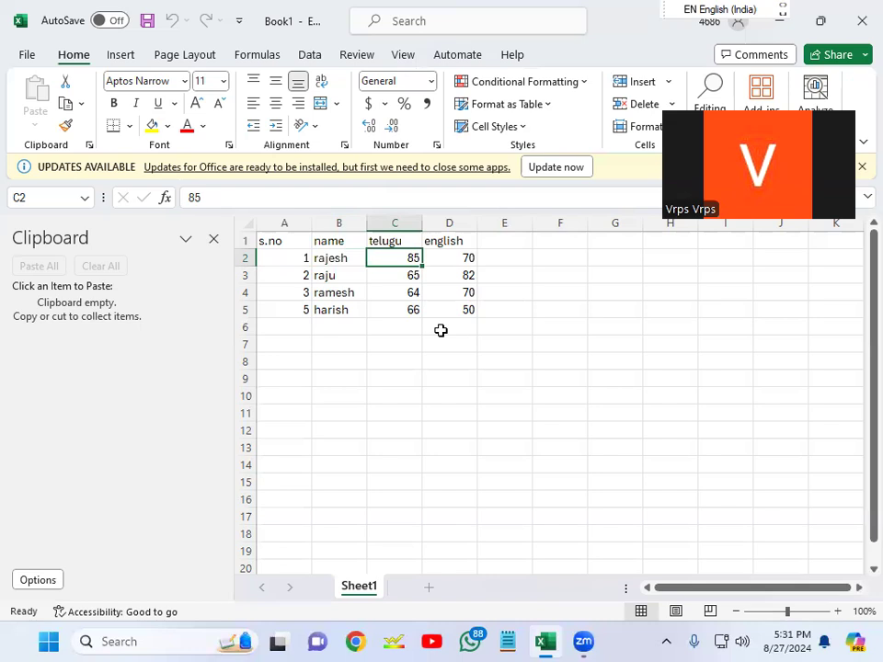
{"action": "key", "text": "Right"}
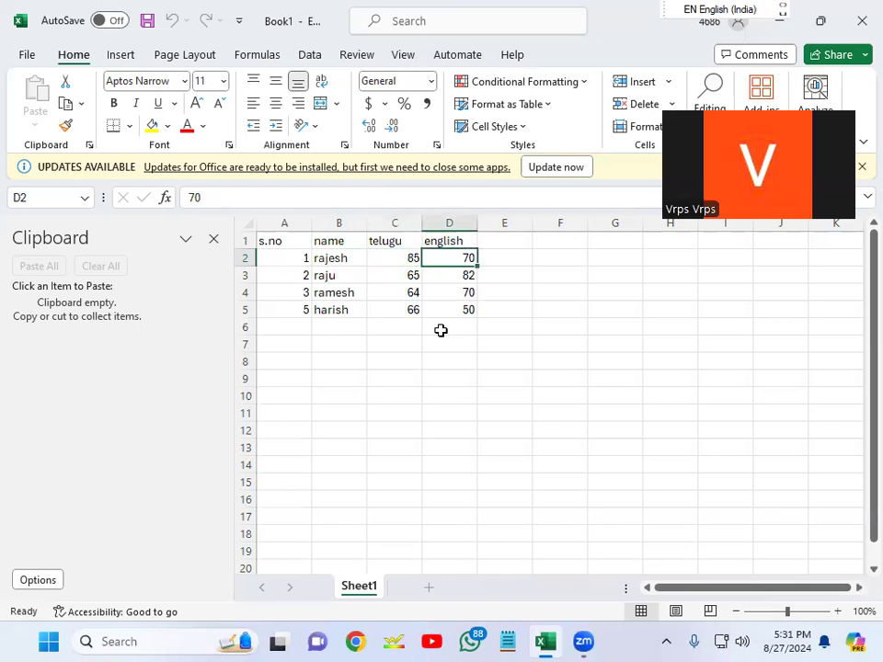
{"action": "key", "text": "Left"}
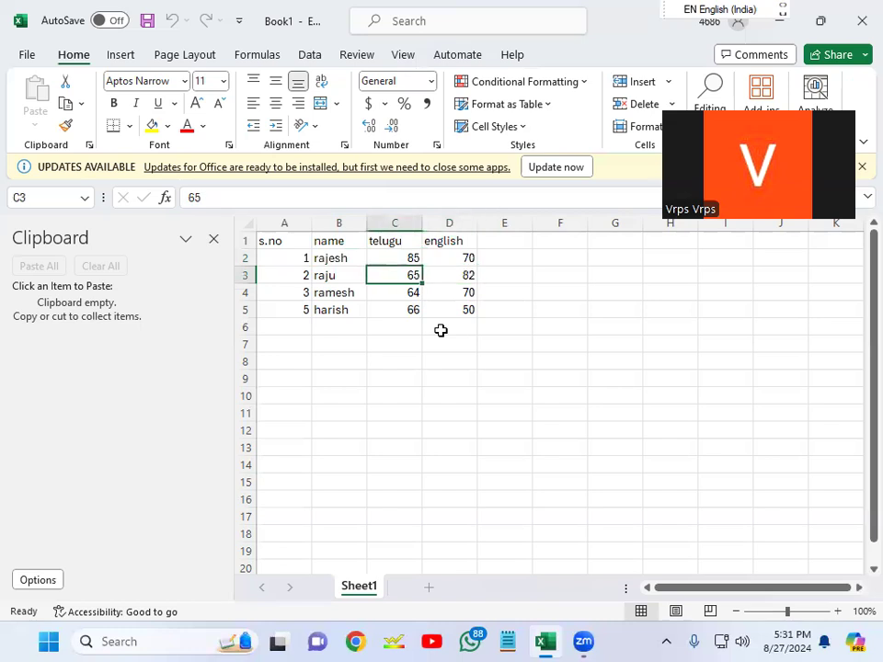
{"action": "key", "text": "Left"}
{"action": "key", "text": "Left"}
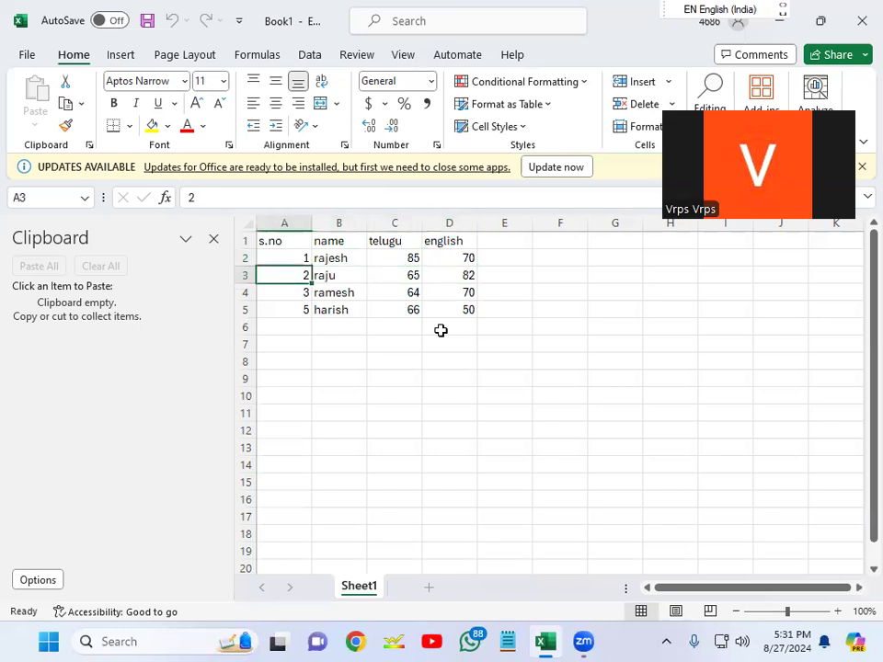
{"action": "key", "text": "Right"}
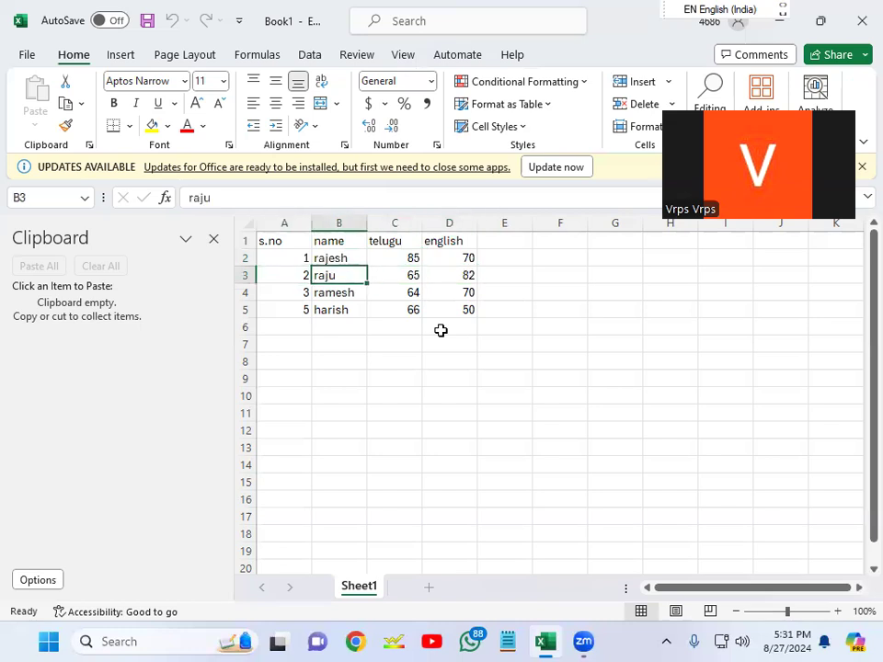
{"action": "key", "text": "Right"}
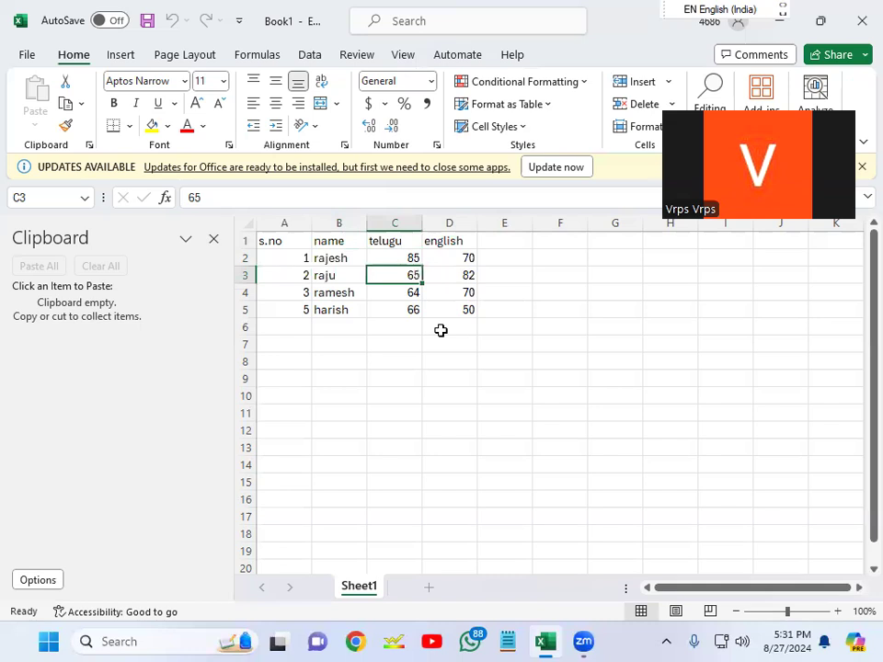
{"action": "key", "text": "Right"}
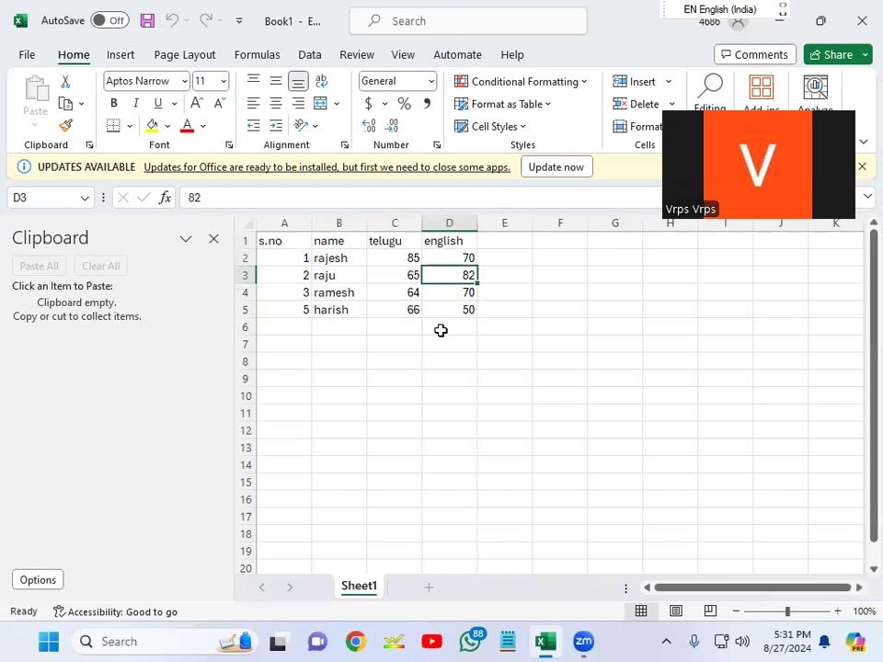
{"action": "key", "text": "Left"}
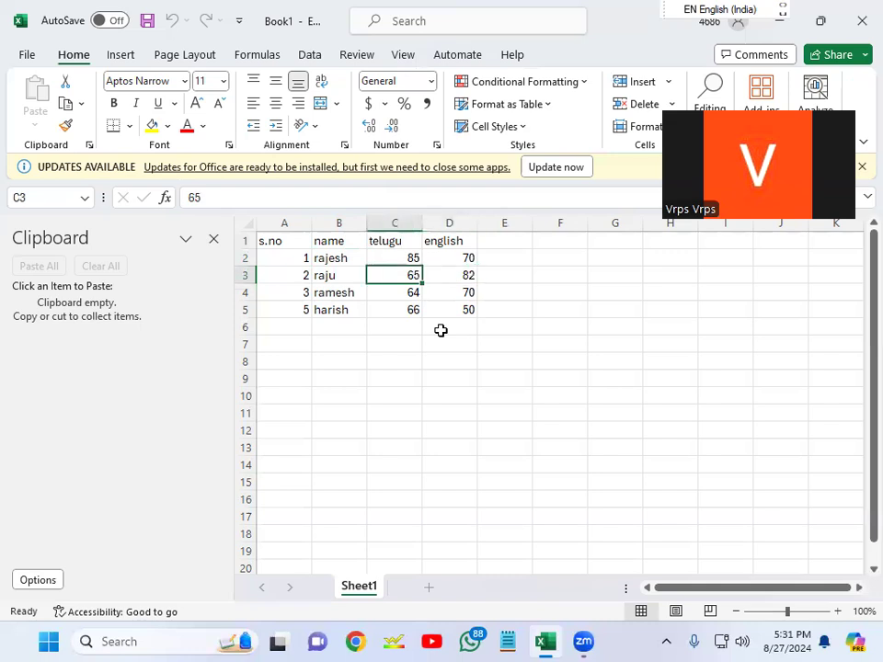
{"action": "key", "text": "Down"}
{"action": "key", "text": "Left"}
{"action": "key", "text": "Left"}
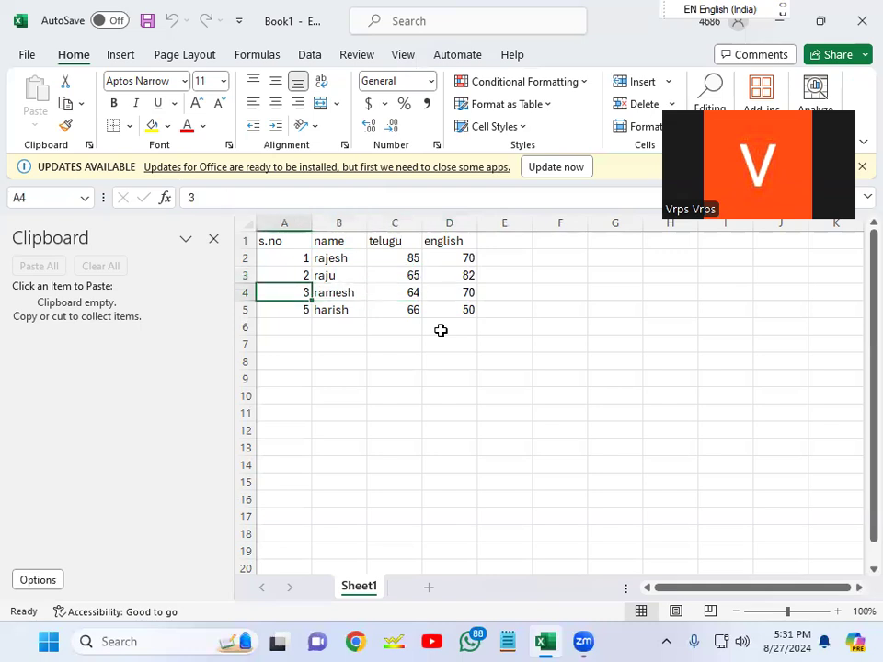
{"action": "key", "text": "Right"}
{"action": "key", "text": "Left"}
{"action": "key", "text": "Right"}
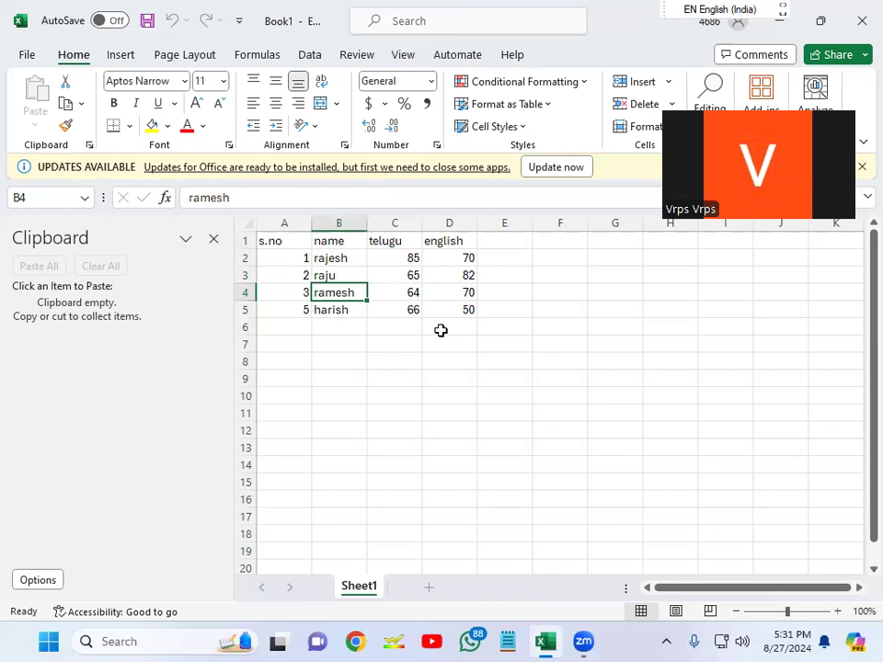
{"action": "key", "text": "Right"}
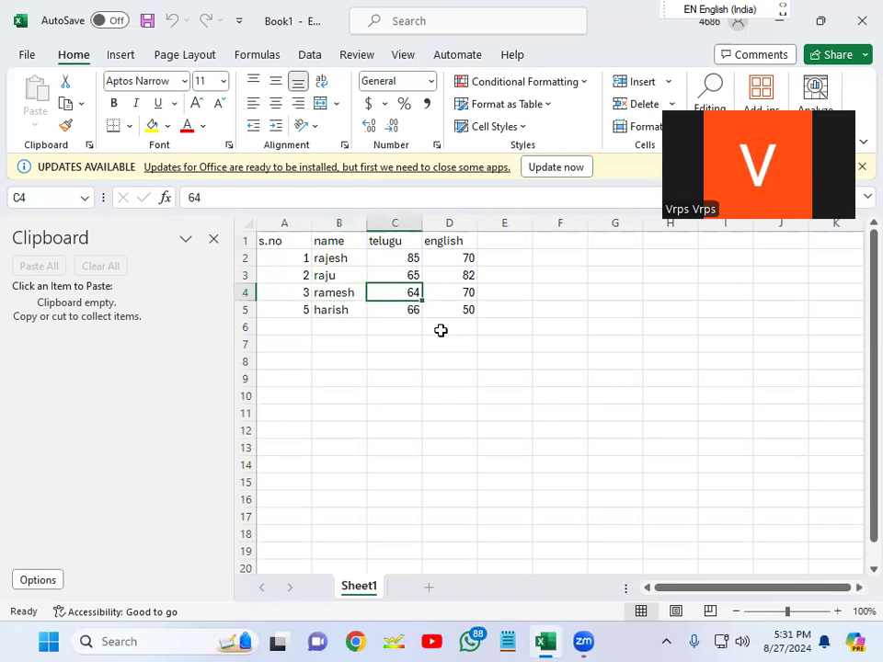
{"action": "key", "text": "Right"}
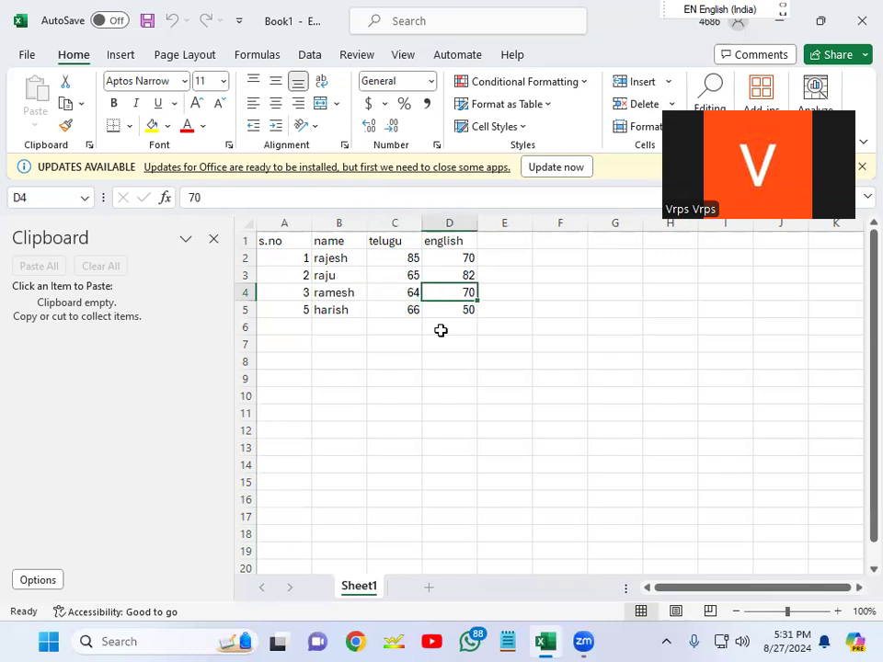
{"action": "key", "text": "ctrl+Home"}
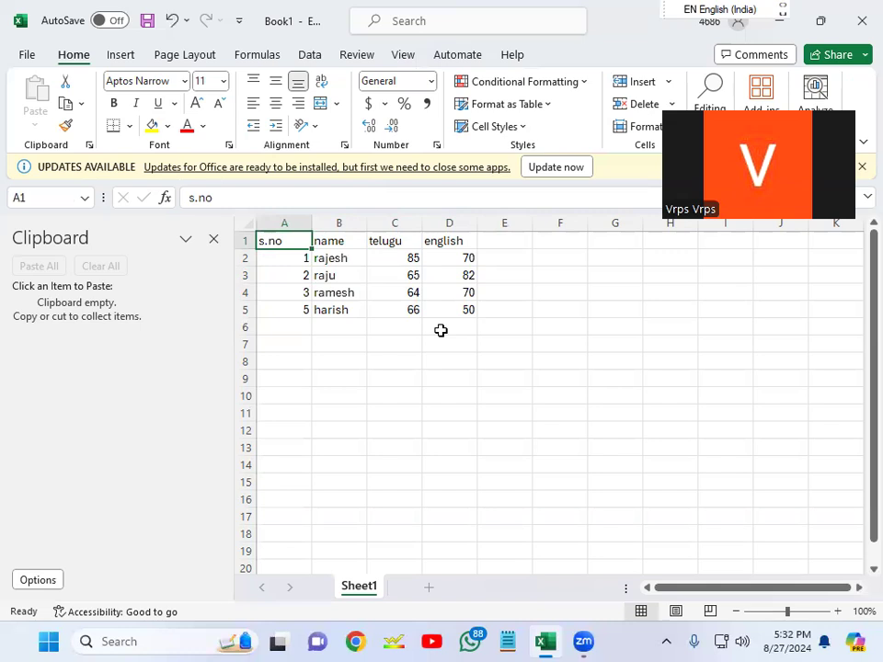
{"action": "key", "text": "Down"}
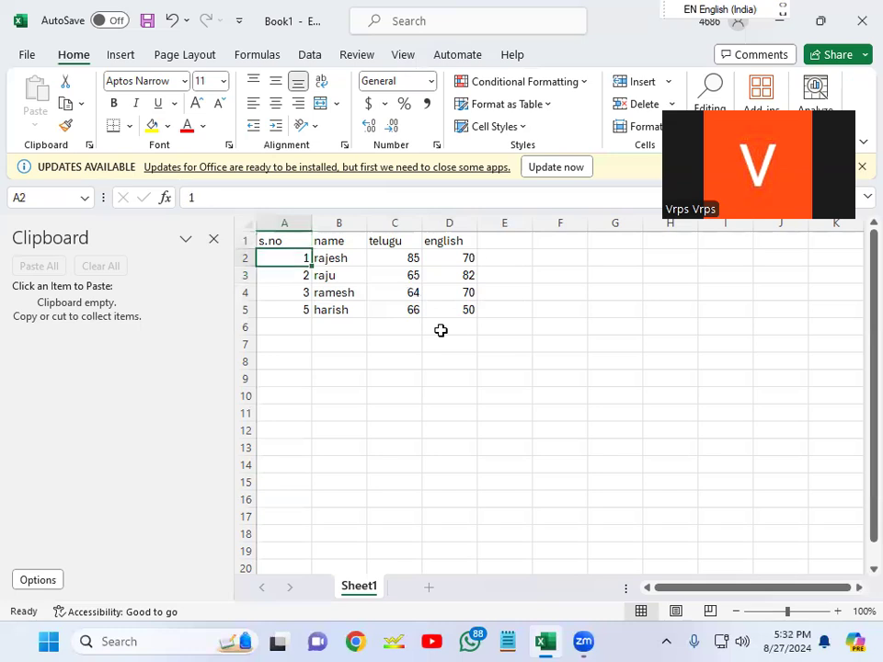
{"action": "key", "text": "Right"}
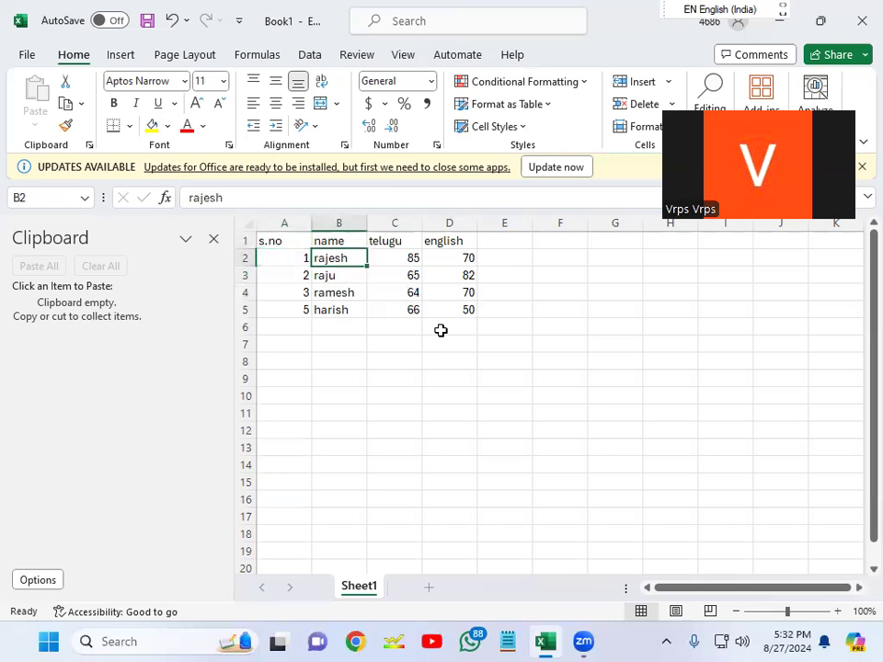
{"action": "key", "text": "Right"}
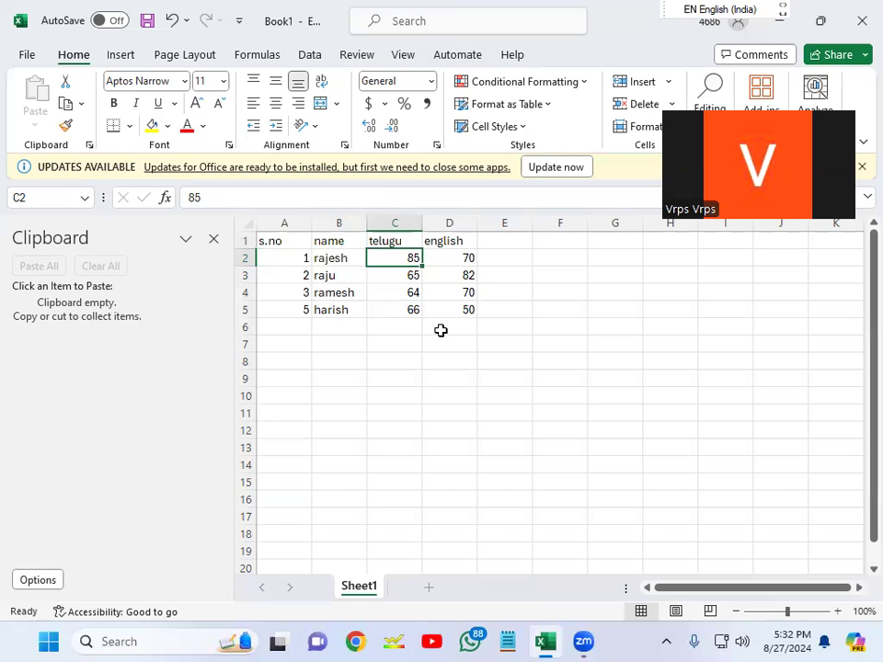
{"action": "key", "text": "ctrl+Home"}
{"action": "key", "text": "Down"}
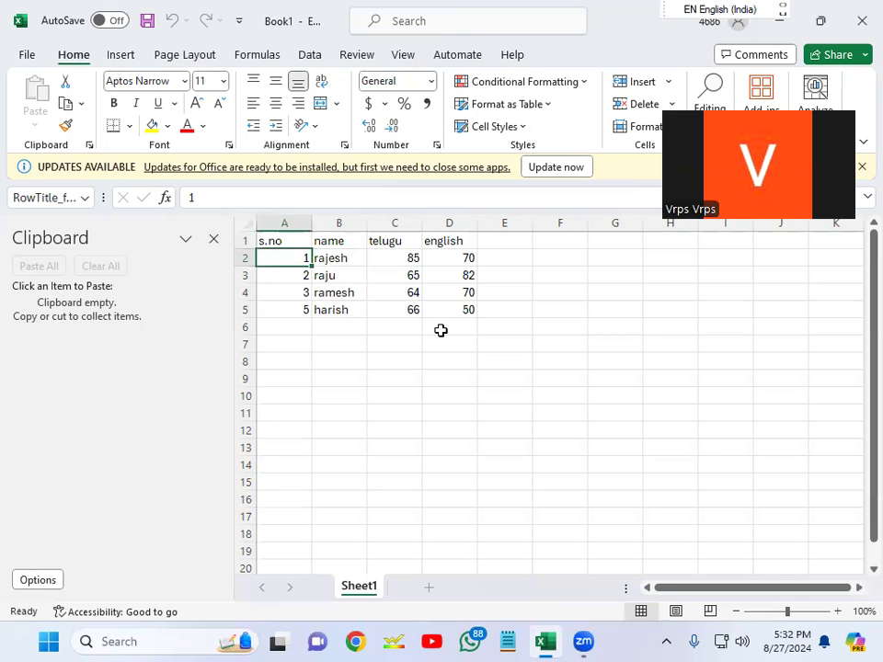
{"action": "key", "text": "Down"}
{"action": "key", "text": "Right"}
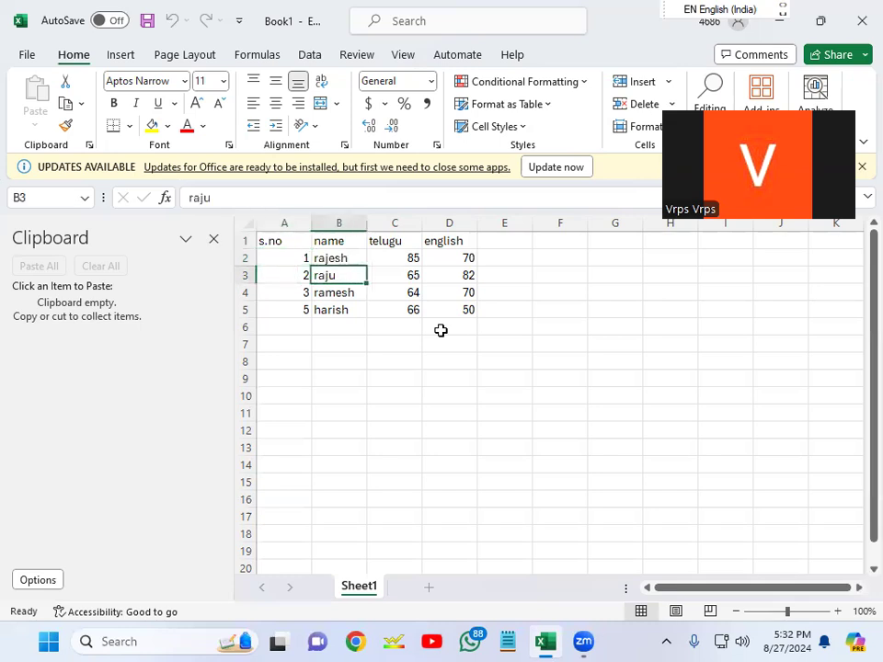
{"action": "key", "text": "Up"}
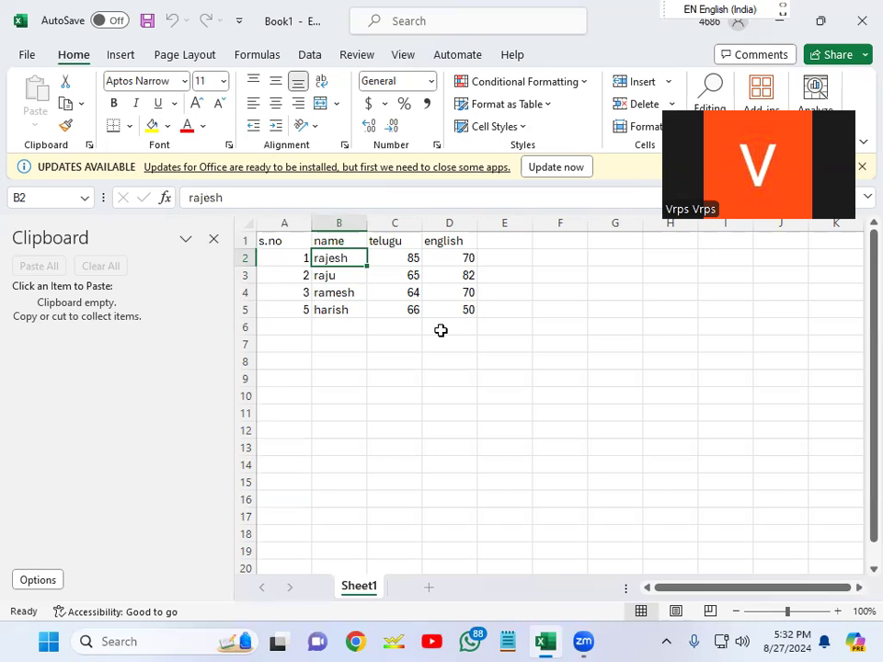
{"action": "key", "text": "Right"}
{"action": "key", "text": "Left"}
{"action": "key", "text": "Left"}
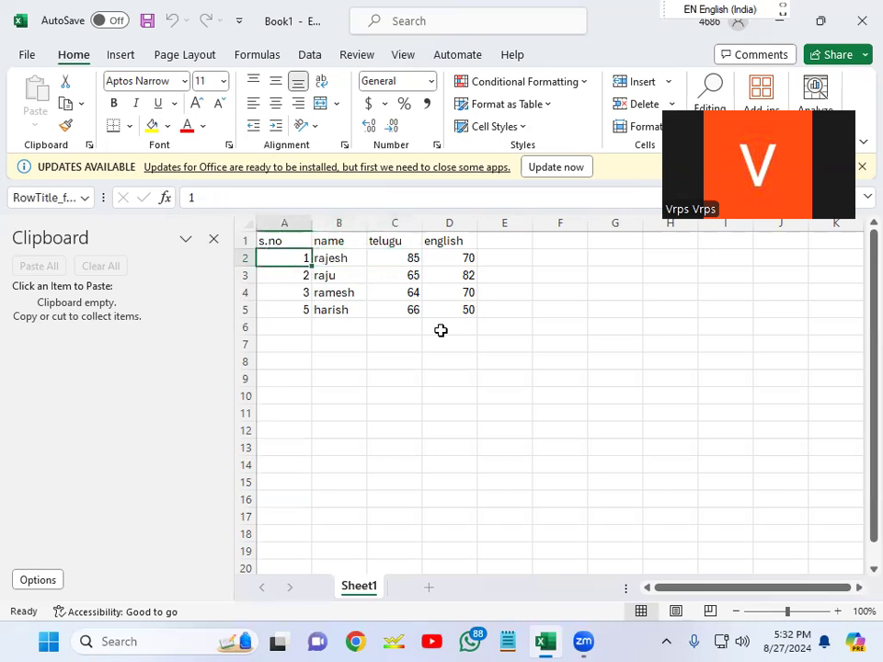
{"action": "key", "text": "Right"}
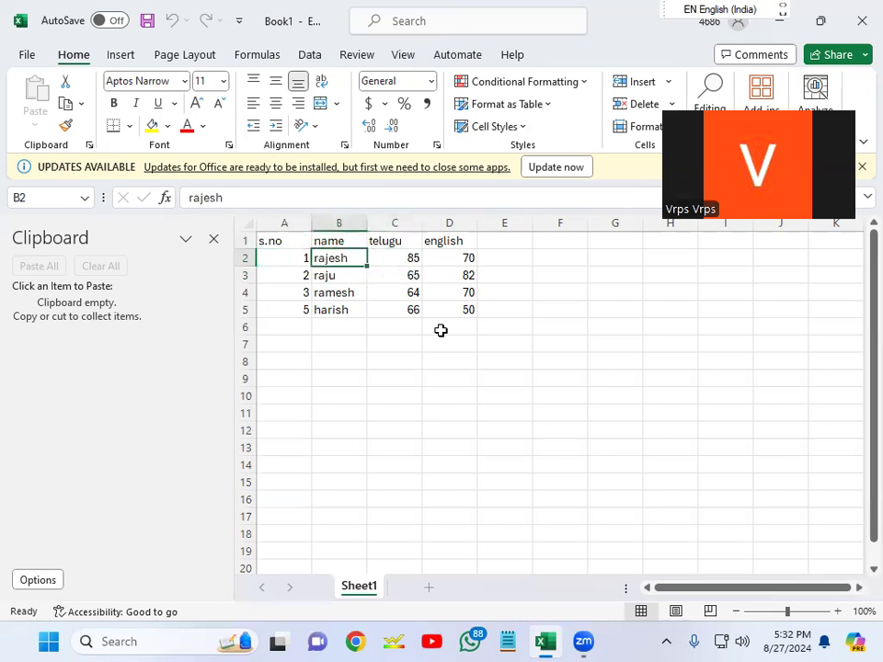
{"action": "key", "text": "Down"}
{"action": "key", "text": "Right"}
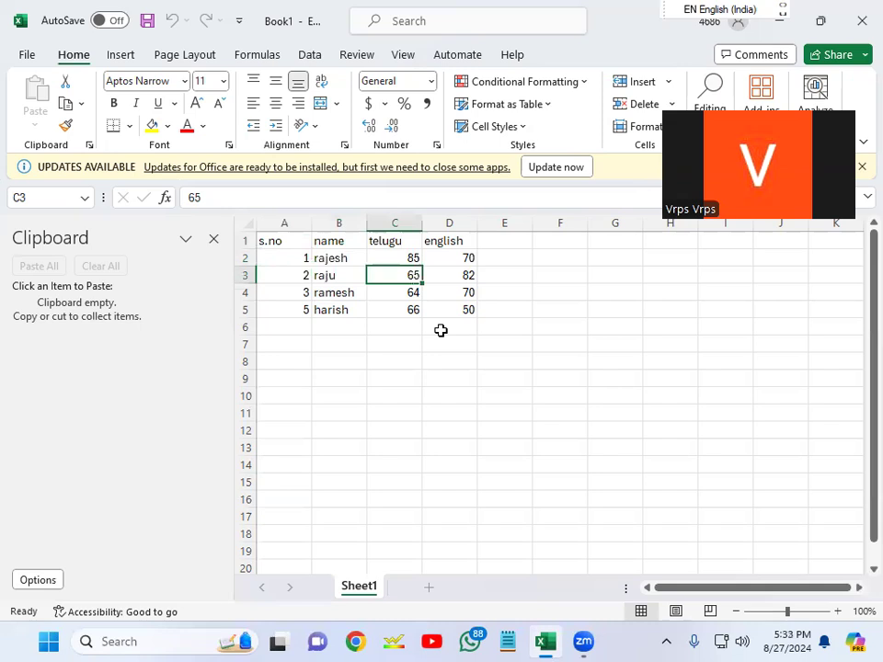
{"action": "key", "text": "Right"}
{"action": "key", "text": "Left"}
{"action": "key", "text": "Left"}
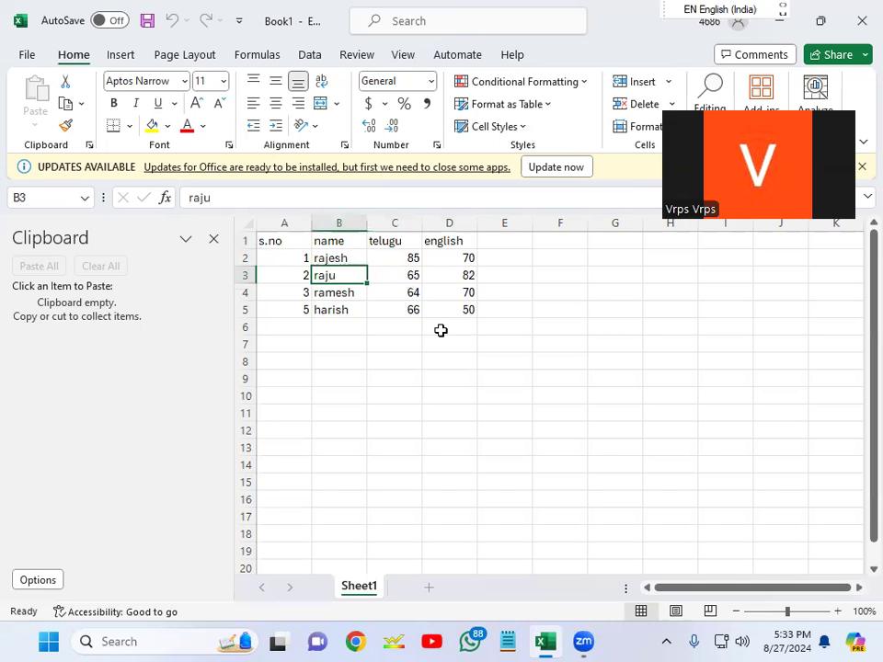
{"action": "key", "text": "Up"}
{"action": "key", "text": "Up"}
{"action": "key", "text": "Down"}
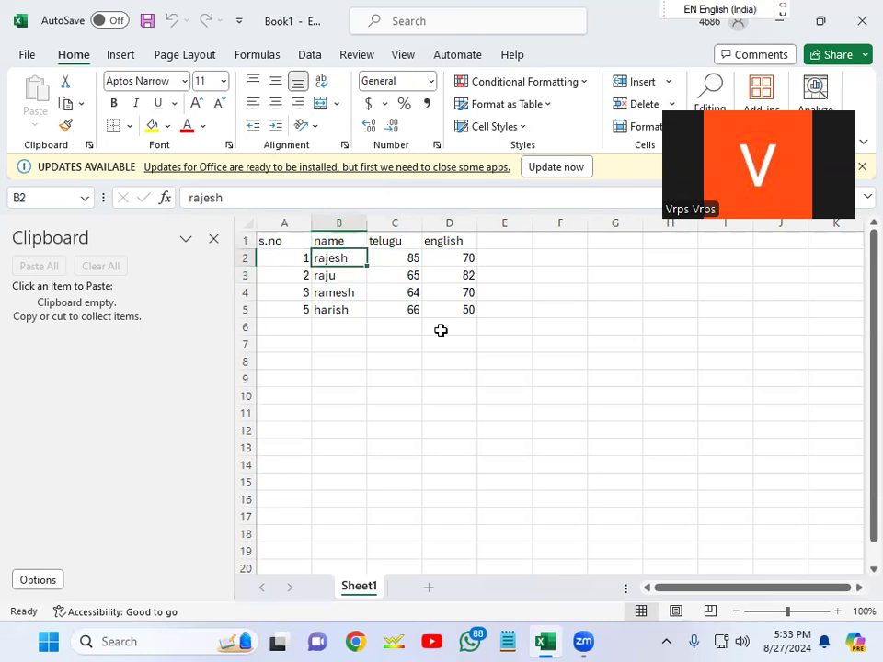
{"action": "key", "text": "Down"}
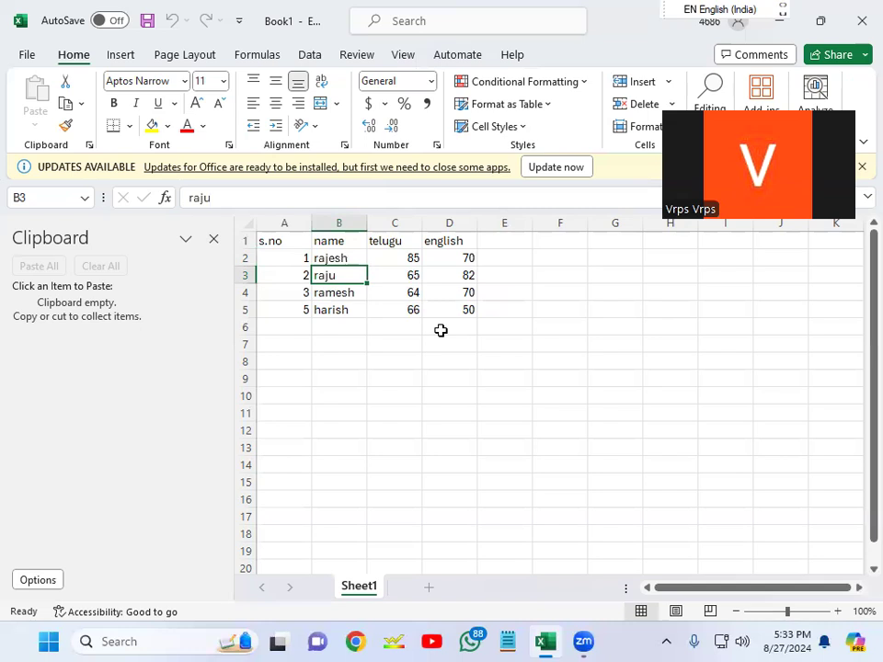
{"action": "key", "text": "Down"}
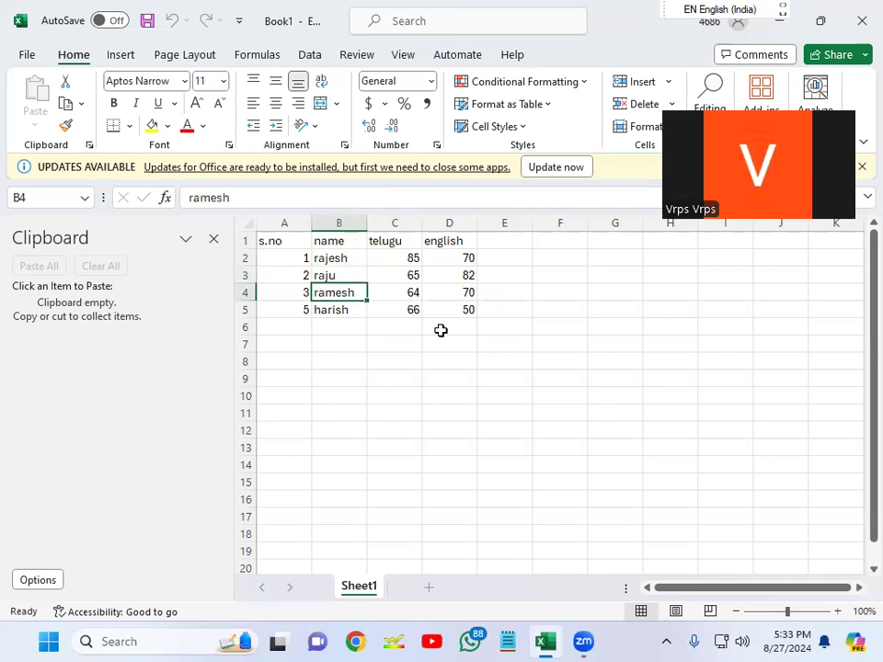
{"action": "key", "text": "Down"}
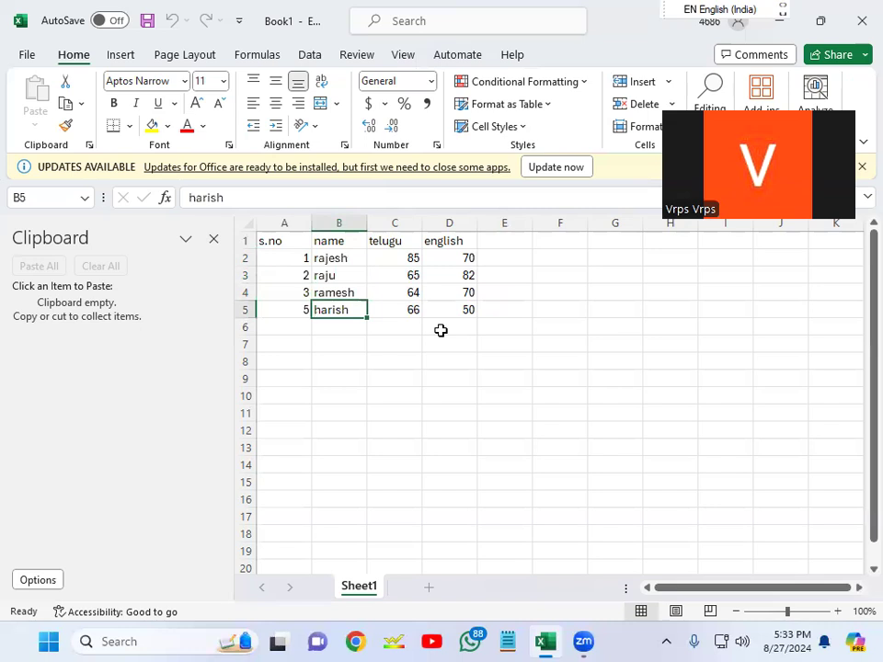
{"action": "key", "text": "Right"}
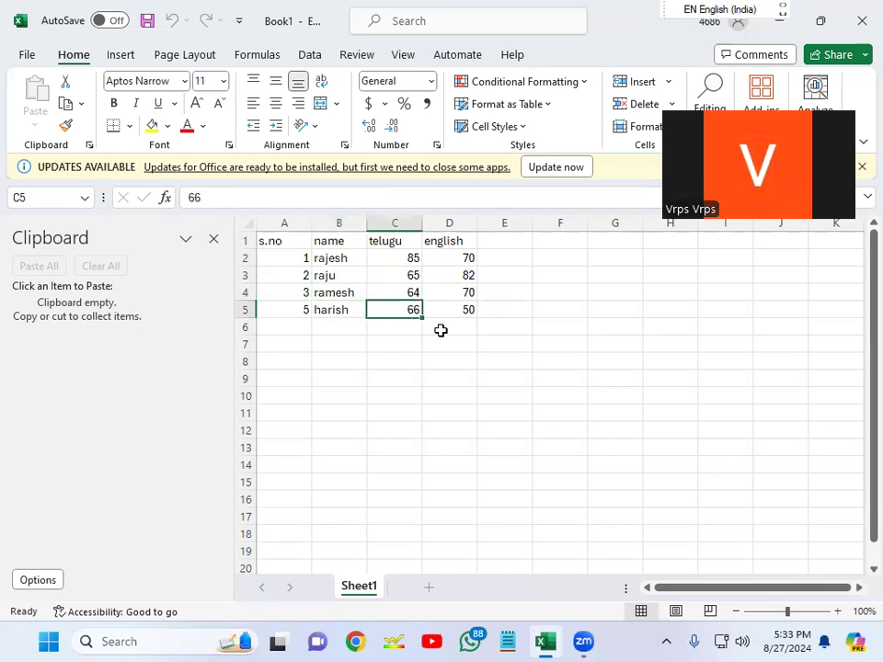
{"action": "key", "text": "Up"}
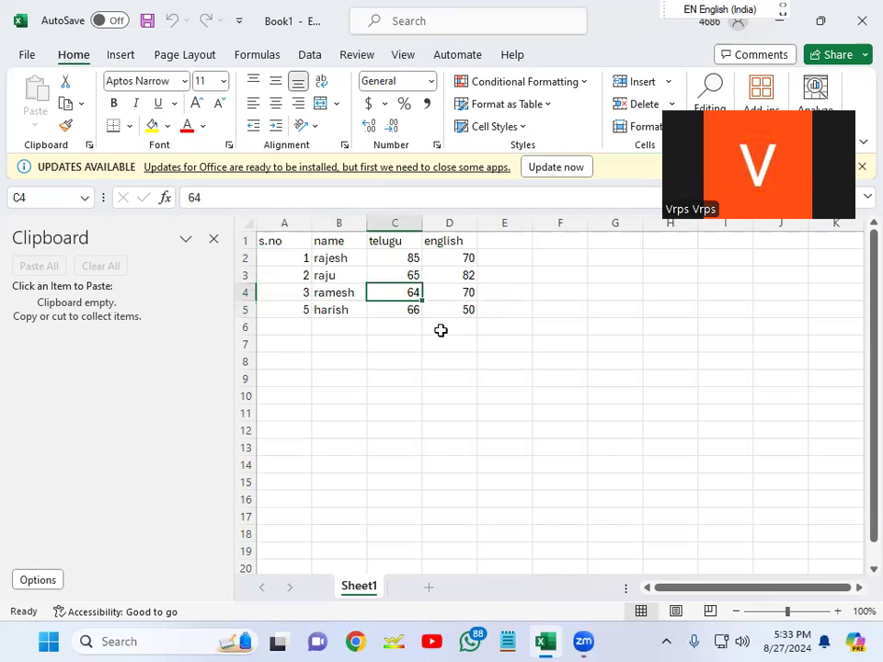
{"action": "key", "text": "Up"}
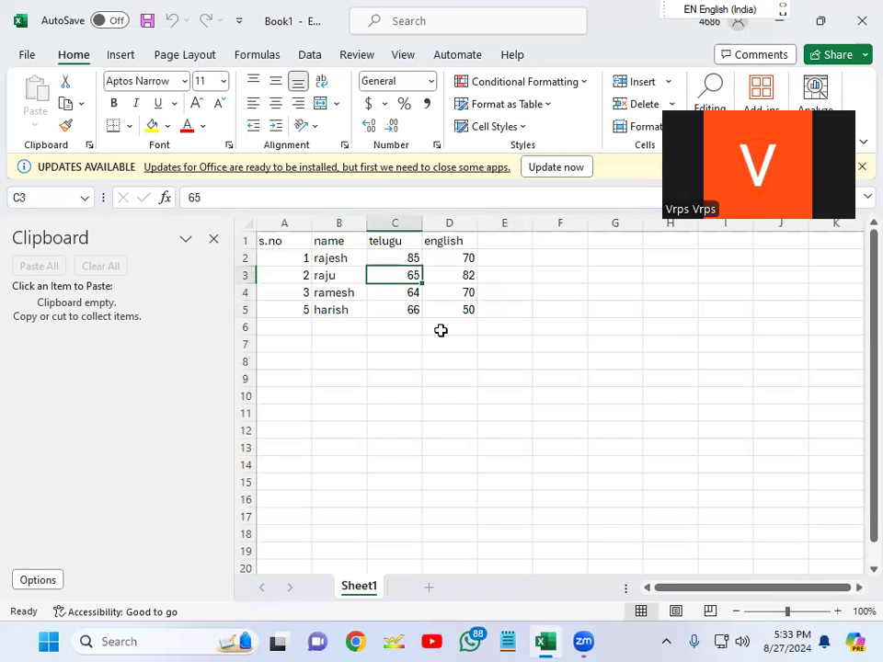
{"action": "key", "text": "Up"}
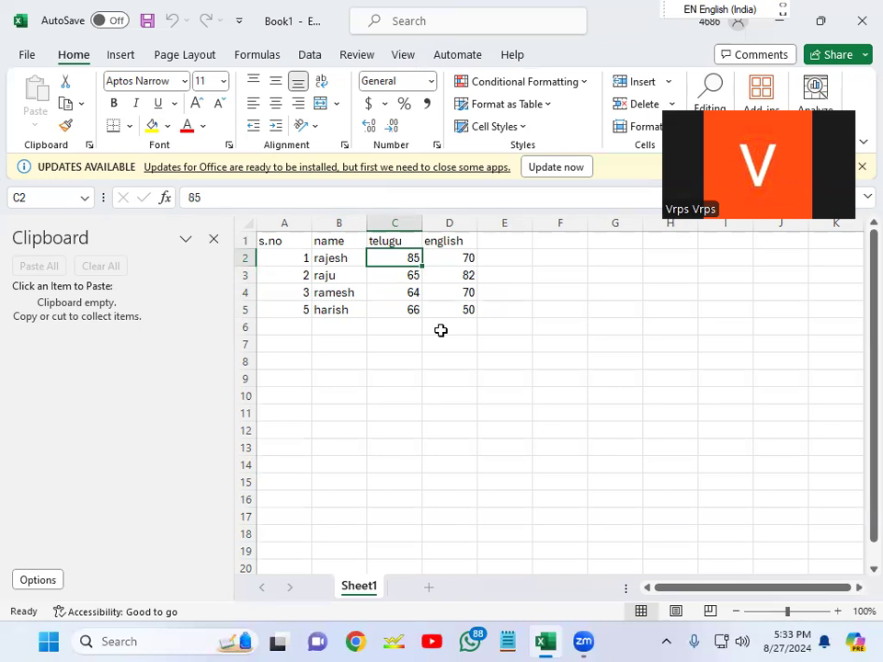
{"action": "key", "text": "ctrl+Home"}
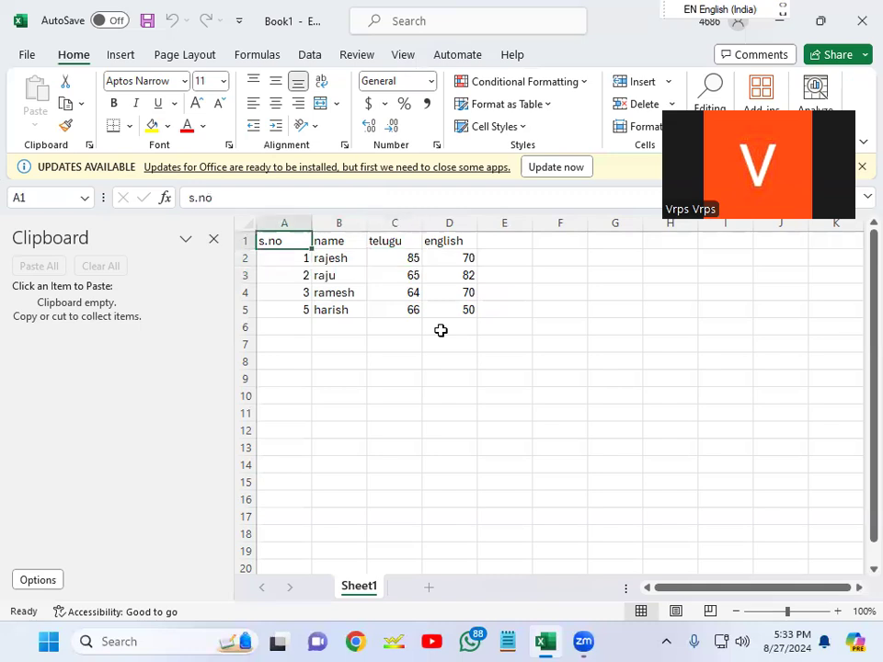
{"action": "key", "text": "Down"}
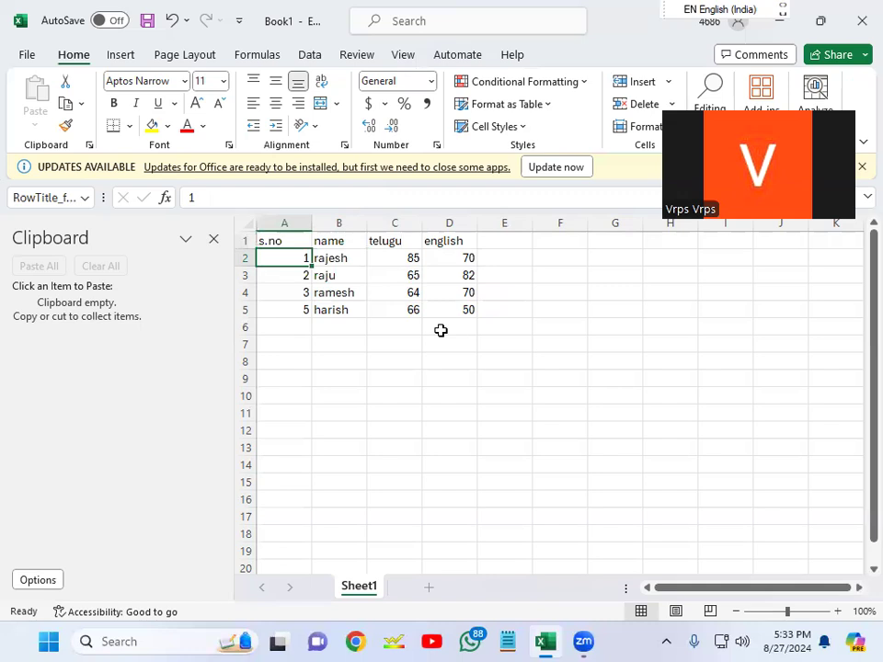
{"action": "key", "text": "Up"}
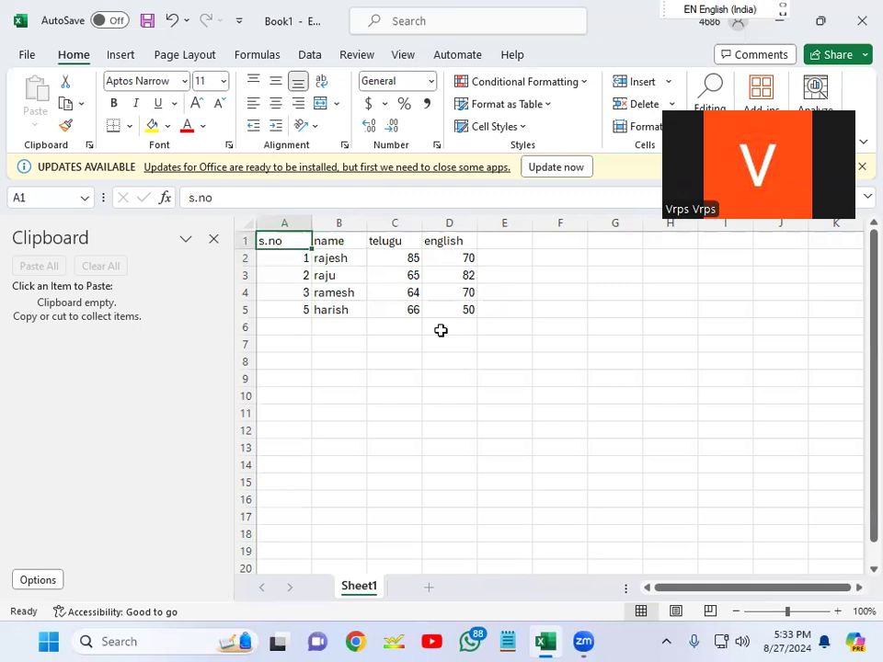